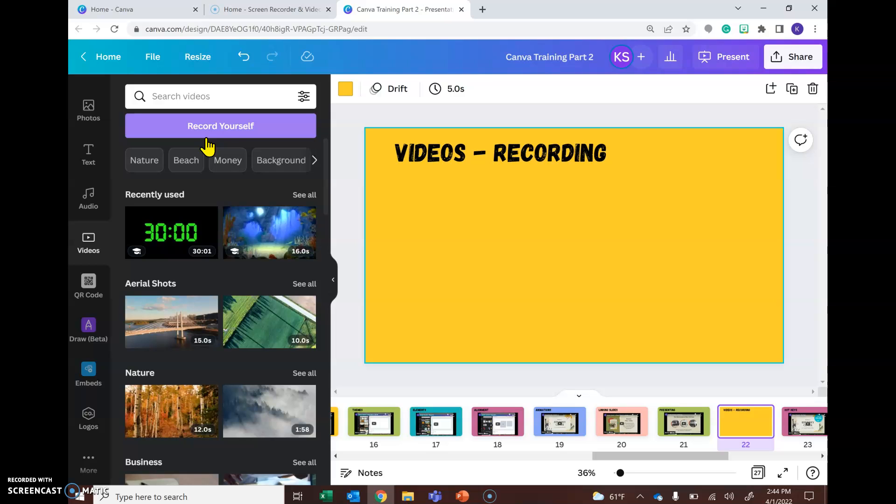
Open the Record Yourself recording studio from the Videos panel.
{"action": "left_click", "coordinate": [214, 130]}
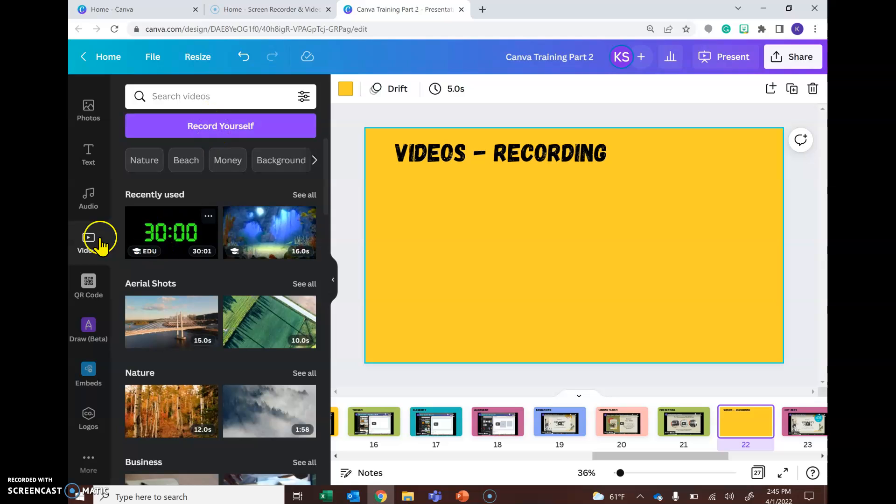
{"action": "left_click", "coordinate": [211, 116]}
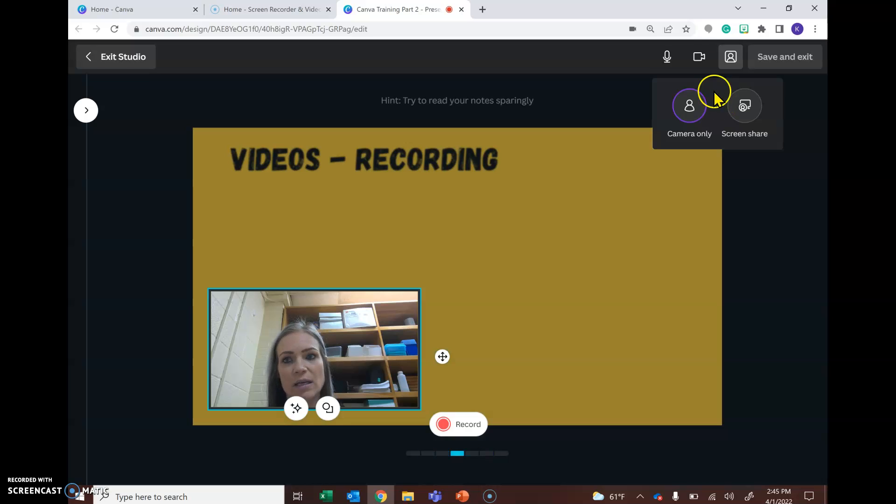
Review the studio's camera and layout options, then exit the studio without recording.
{"action": "left_click", "coordinate": [695, 61]}
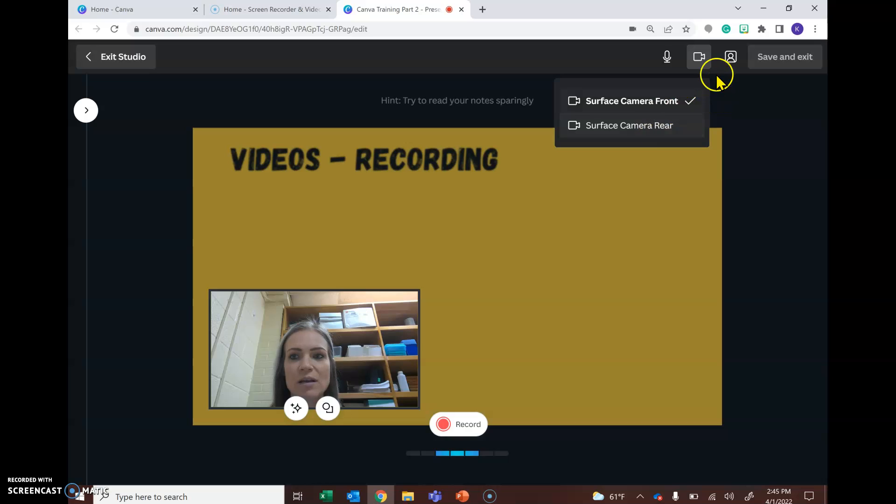
{"action": "left_click", "coordinate": [730, 56]}
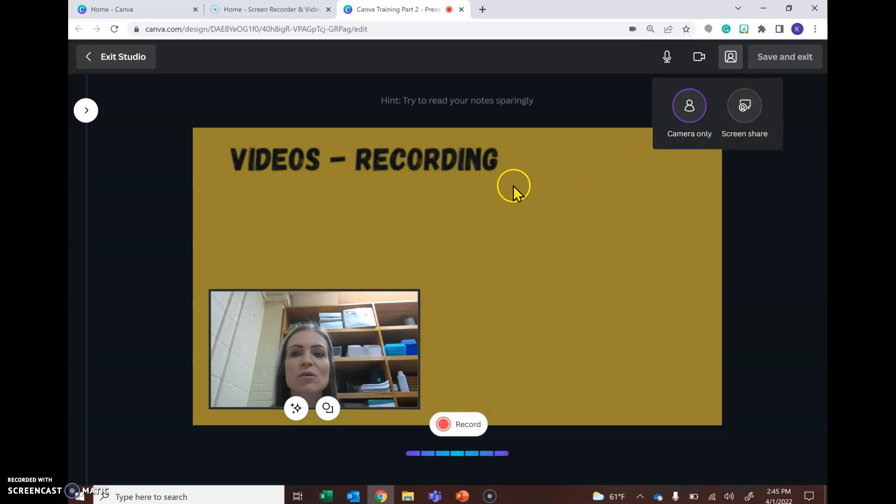
{"action": "left_click", "coordinate": [790, 58]}
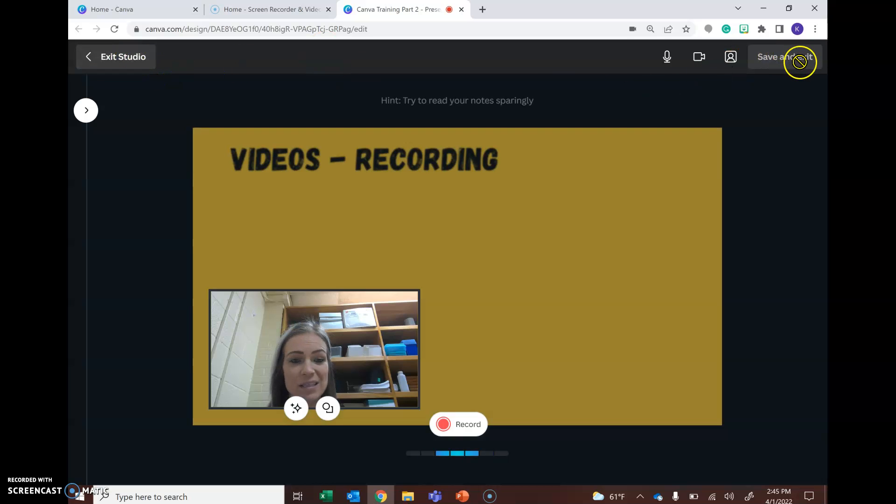
{"action": "left_click", "coordinate": [115, 60]}
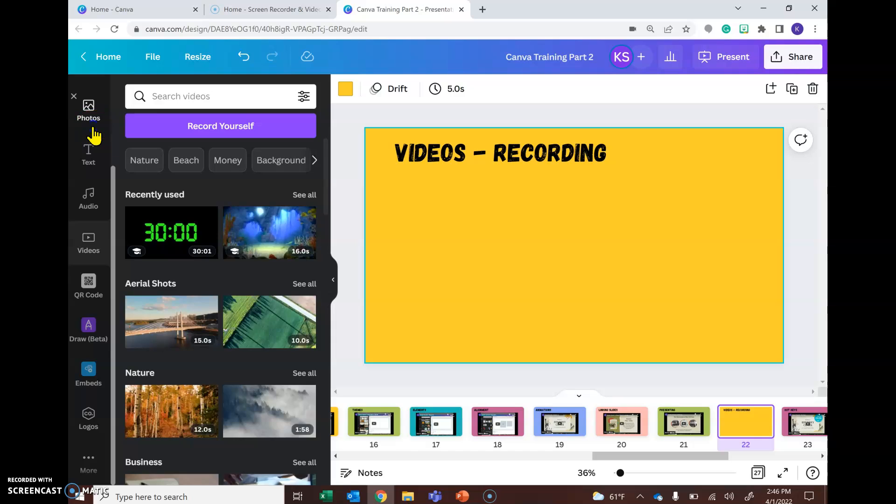
Open the uploaded videos and add the 27.0s webcam recording to the Videos – Recording slide.
{"action": "left_click", "coordinate": [92, 130]}
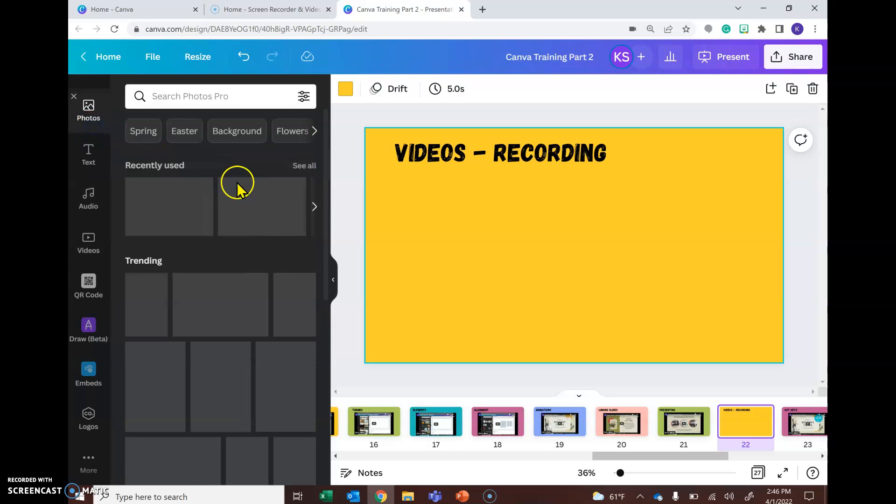
{"action": "scroll", "coordinate": [89, 140], "scroll_direction": "up", "scroll_amount": 2}
{"action": "left_click", "coordinate": [88, 140]}
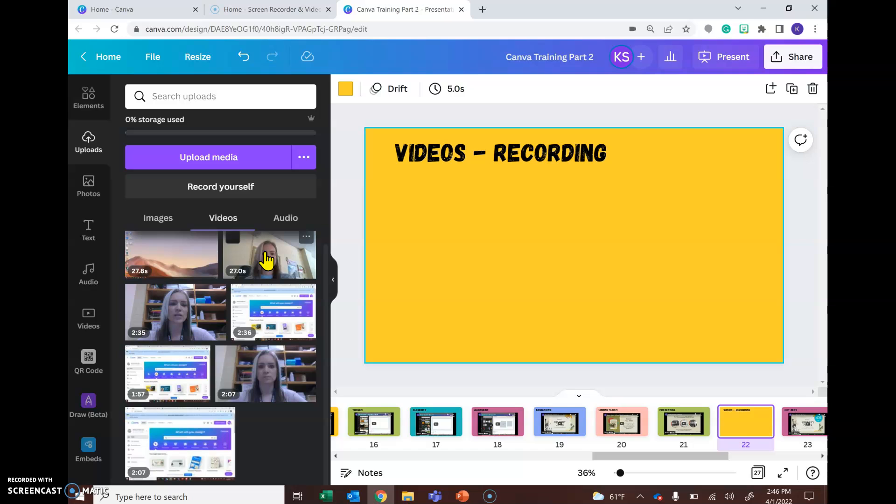
{"action": "left_click_drag", "start_coordinate": [267, 259], "coordinate": [399, 262]}
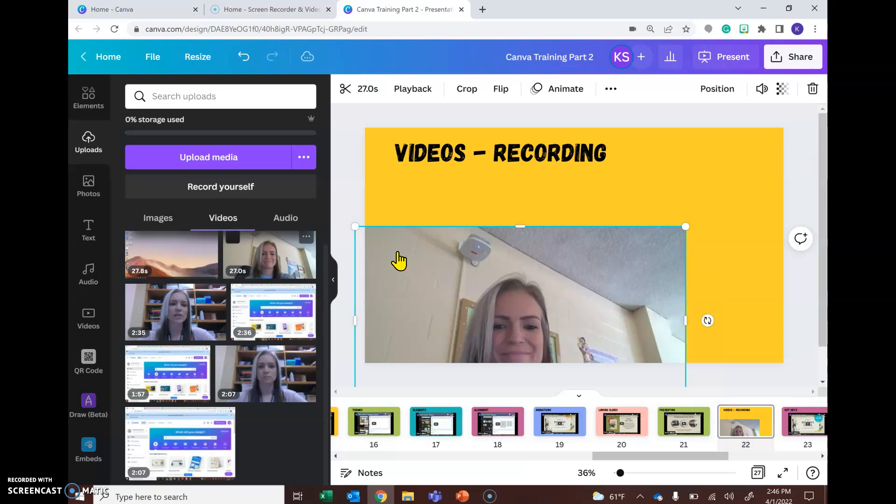
Shrink the webcam video and move it to the slide's left-centre area.
{"action": "left_click_drag", "start_coordinate": [190, 260], "coordinate": [646, 233]}
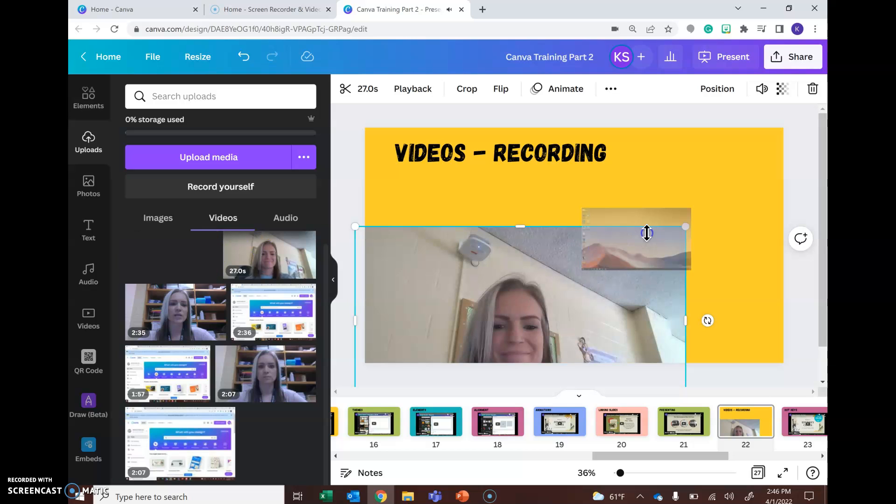
{"action": "left_click", "coordinate": [520, 321]}
{"action": "left_click_drag", "start_coordinate": [685, 227], "coordinate": [537, 294]}
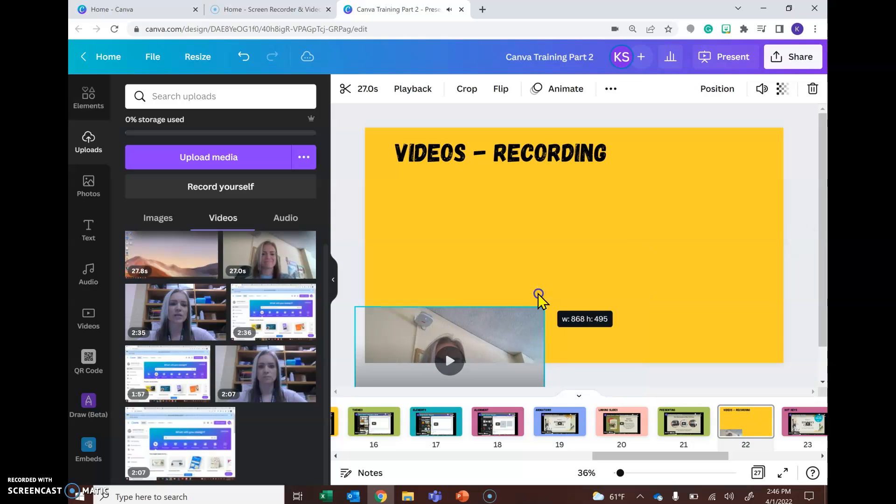
{"action": "left_click_drag", "start_coordinate": [516, 326], "coordinate": [565, 256]}
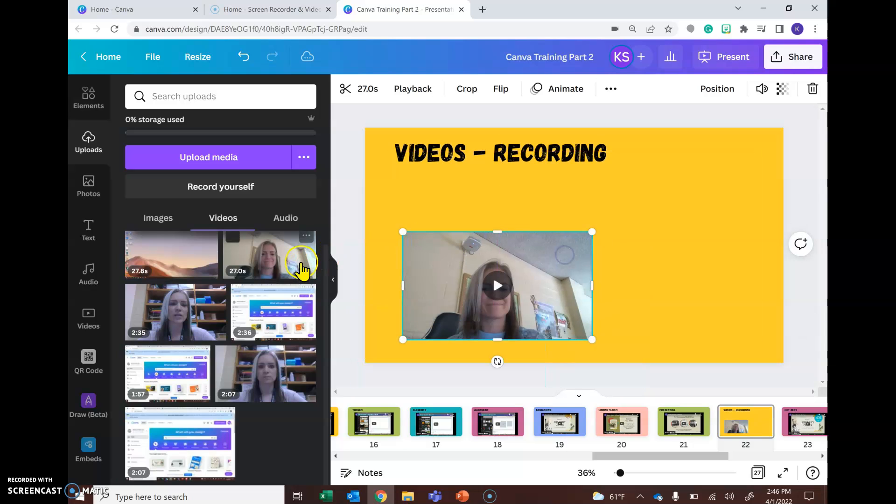
Add the 27.8s screen recording to the slide, resize it and place it at the upper right.
{"action": "left_click_drag", "start_coordinate": [180, 269], "coordinate": [606, 232]}
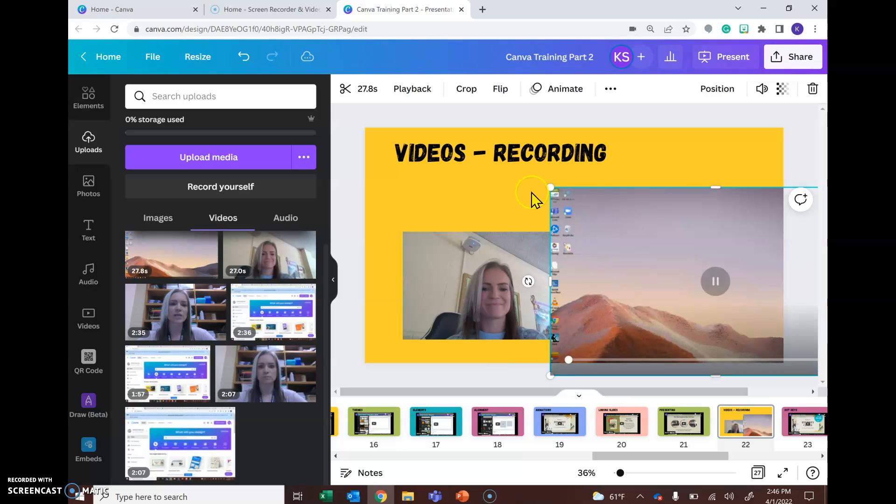
{"action": "left_click", "coordinate": [715, 286]}
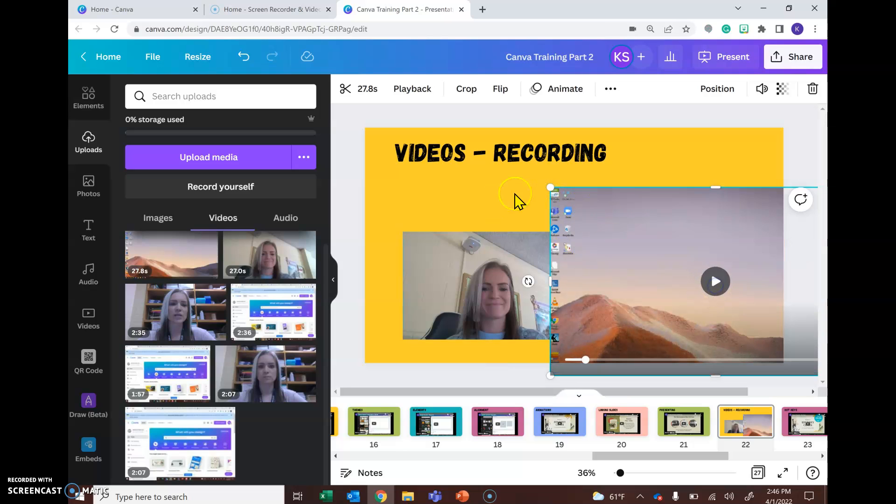
{"action": "left_click_drag", "start_coordinate": [551, 187], "coordinate": [636, 231]}
{"action": "left_click_drag", "start_coordinate": [685, 276], "coordinate": [574, 226]}
Set the webcam video's transparency to 79, then shrink it and move it to the slide's lower-left corner.
{"action": "left_click", "coordinate": [439, 308]}
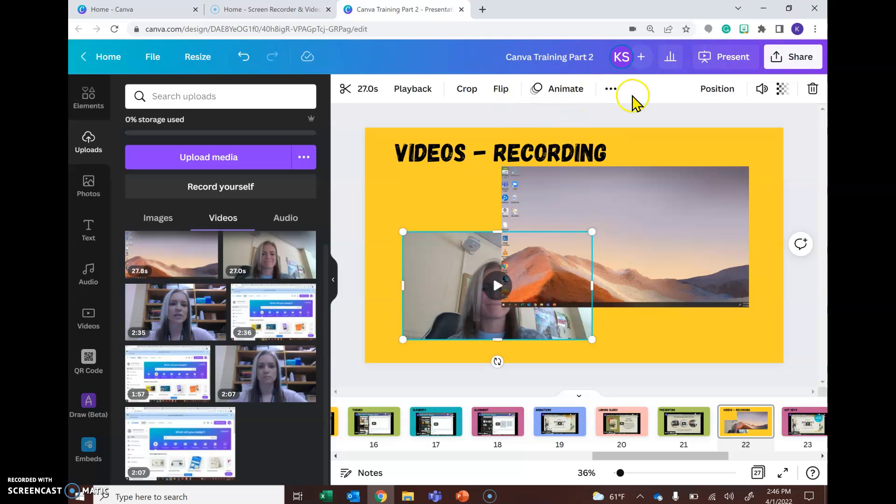
{"action": "left_click", "coordinate": [778, 90]}
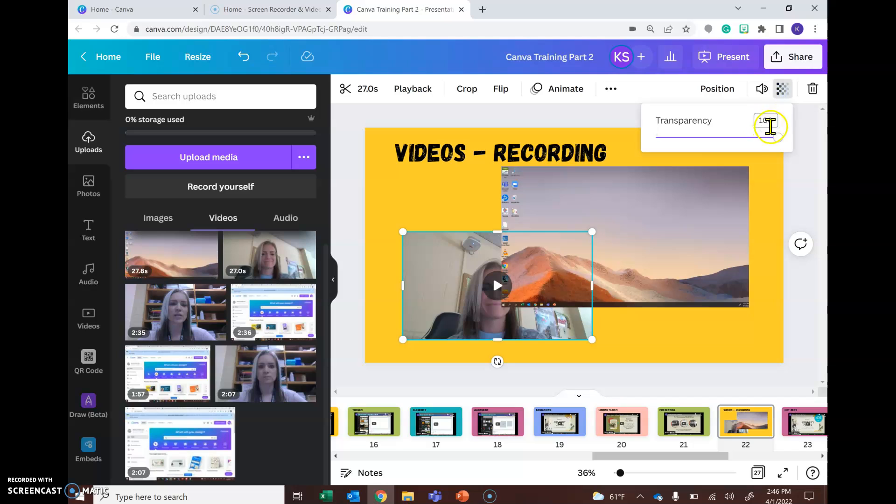
{"action": "left_click_drag", "start_coordinate": [777, 138], "coordinate": [629, 151]}
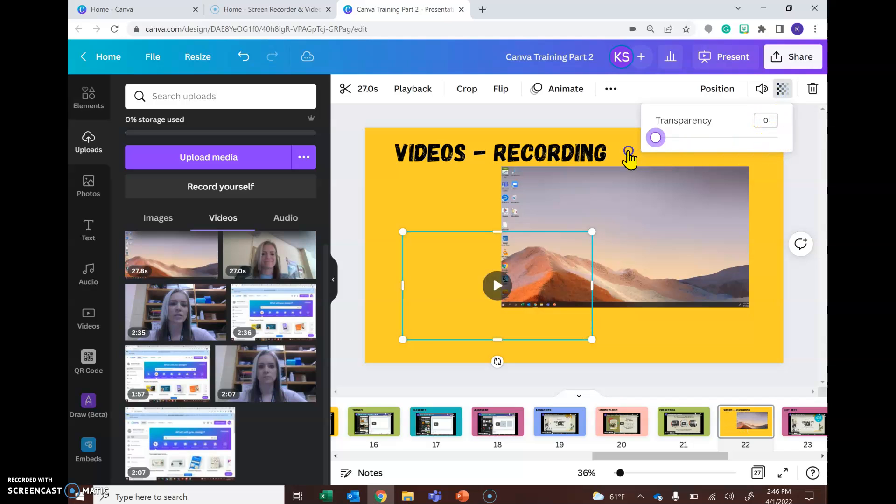
{"action": "left_click_drag", "start_coordinate": [629, 151], "coordinate": [753, 152]}
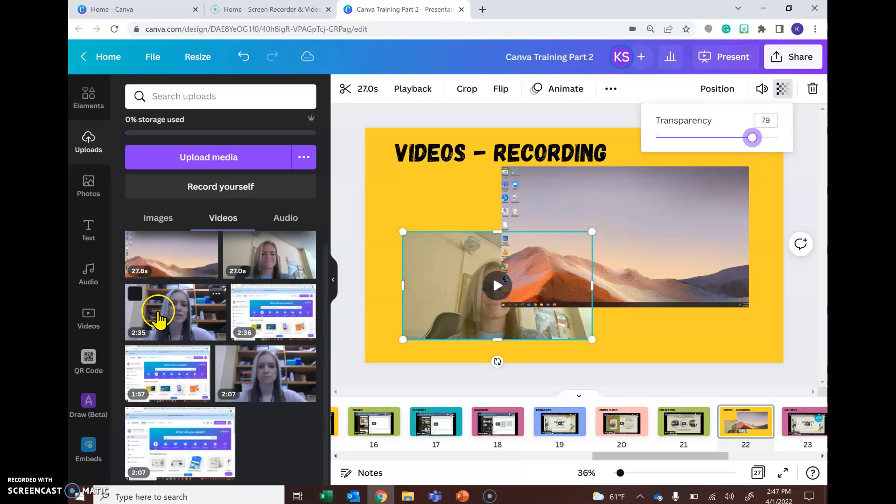
{"action": "left_click_drag", "start_coordinate": [403, 340], "coordinate": [472, 313]}
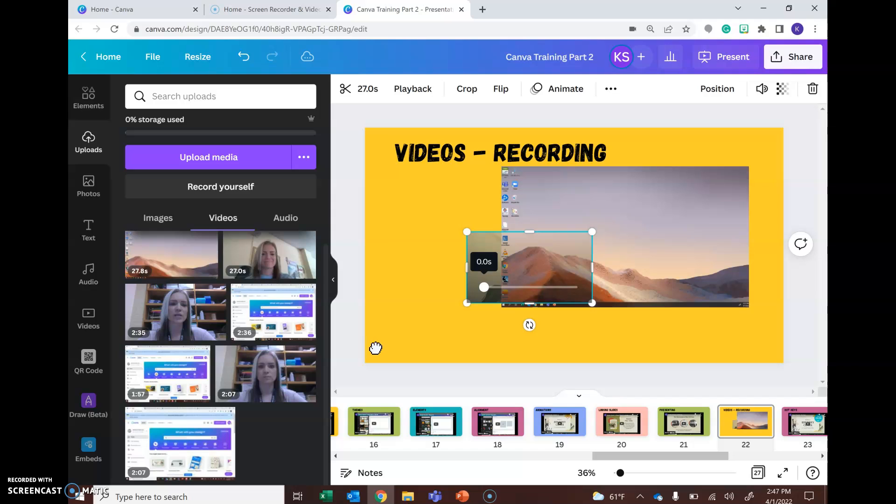
{"action": "left_click_drag", "start_coordinate": [484, 252], "coordinate": [389, 307]}
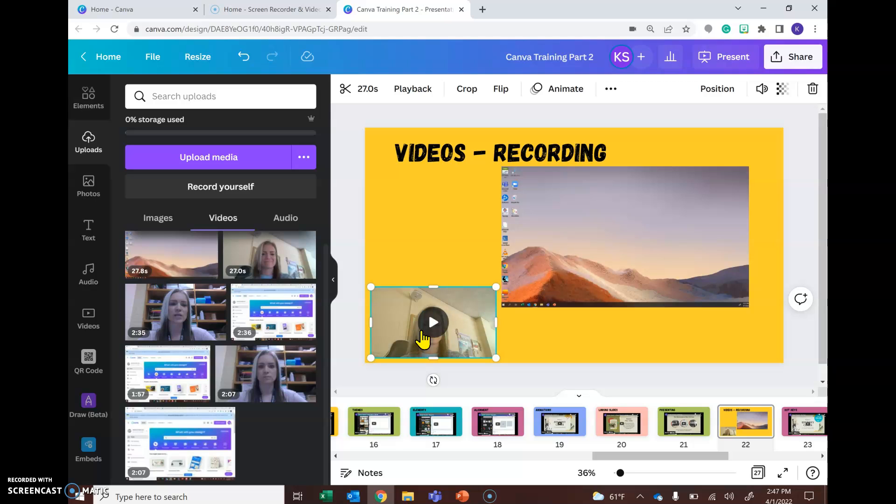
Delete both the webcam video and the screen recording from the slide.
{"action": "key", "text": "Delete"}
{"action": "left_click", "coordinate": [528, 288]}
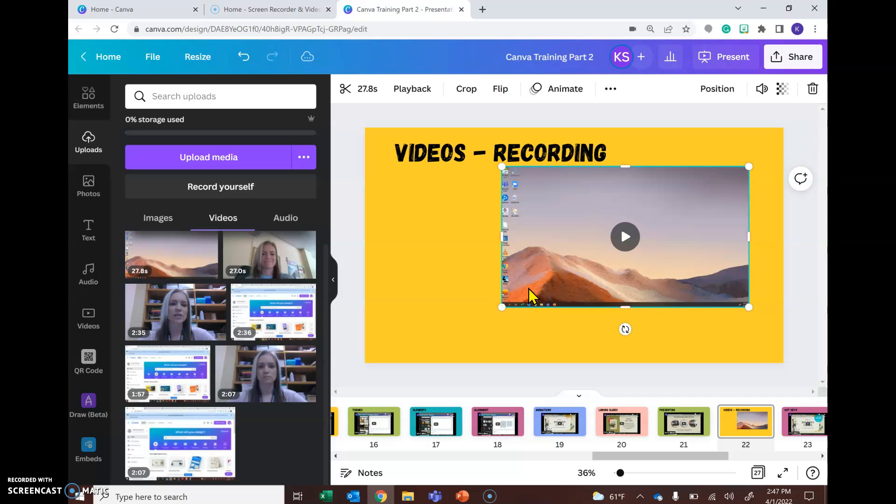
{"action": "key", "text": "Delete"}
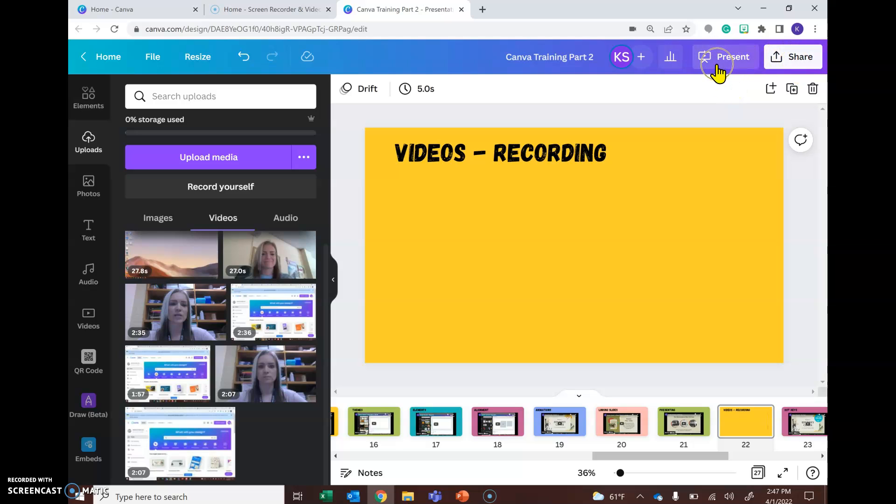
Open the sharing options, choose Present and record, and go to the recording studio.
{"action": "left_click", "coordinate": [791, 58]}
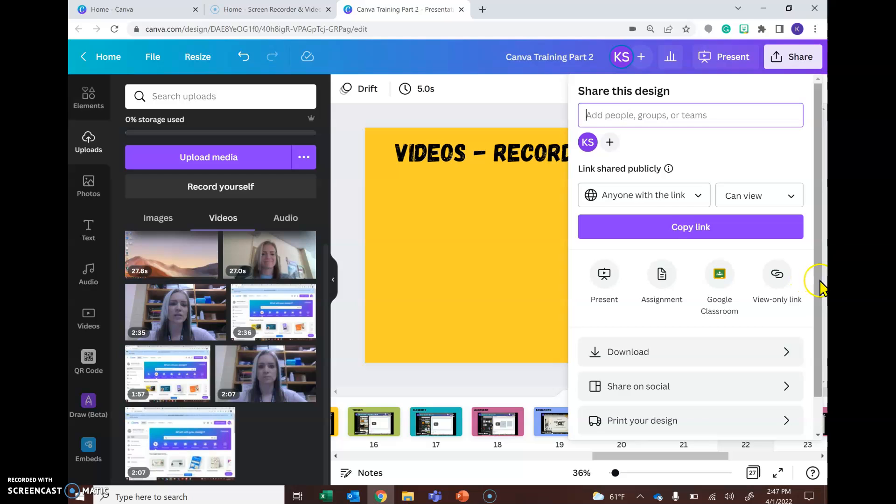
{"action": "scroll", "coordinate": [815, 299], "scroll_direction": "down", "scroll_amount": 1}
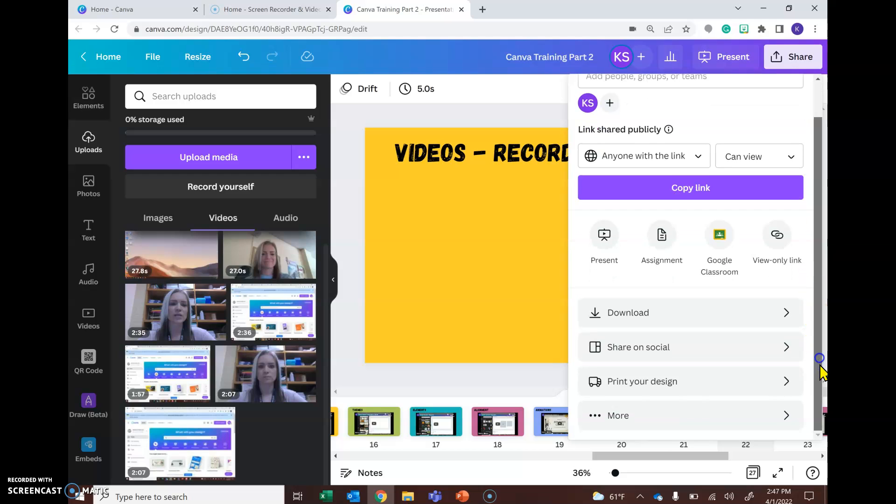
{"action": "left_click", "coordinate": [643, 422]}
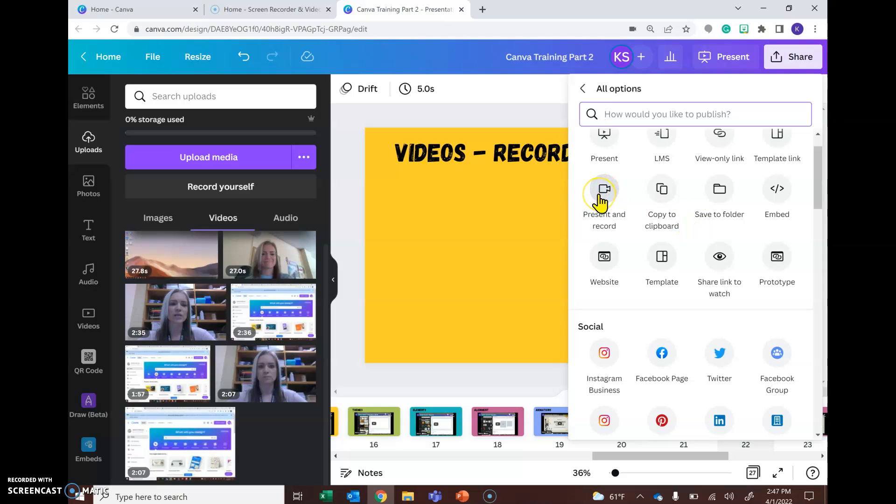
{"action": "left_click", "coordinate": [599, 195]}
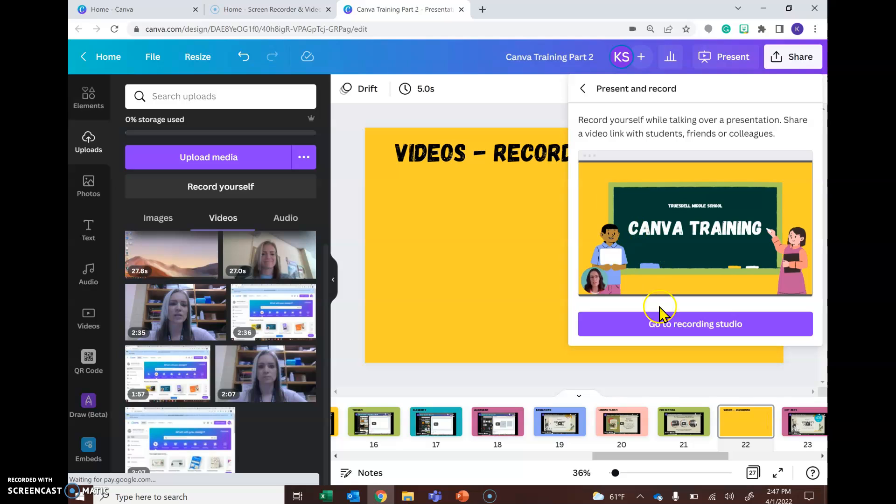
{"action": "left_click", "coordinate": [667, 326]}
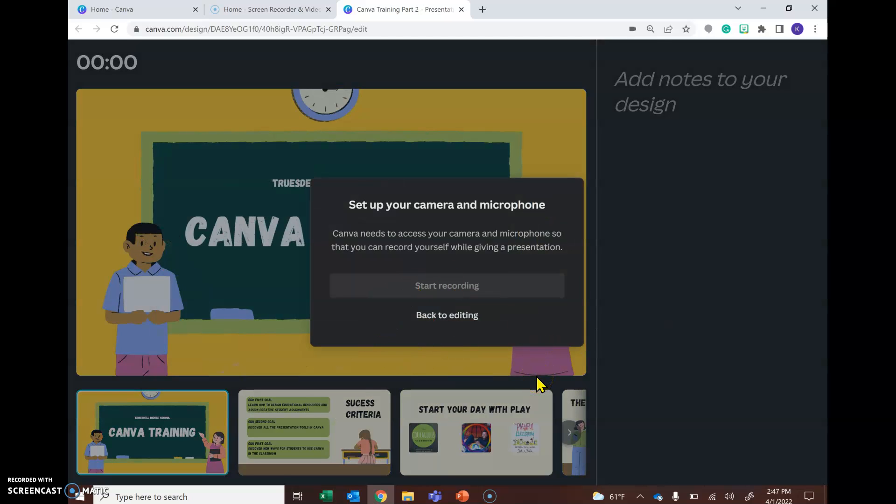
Allow camera and microphone access, then go back to editing without recording.
{"action": "left_click", "coordinate": [260, 259]}
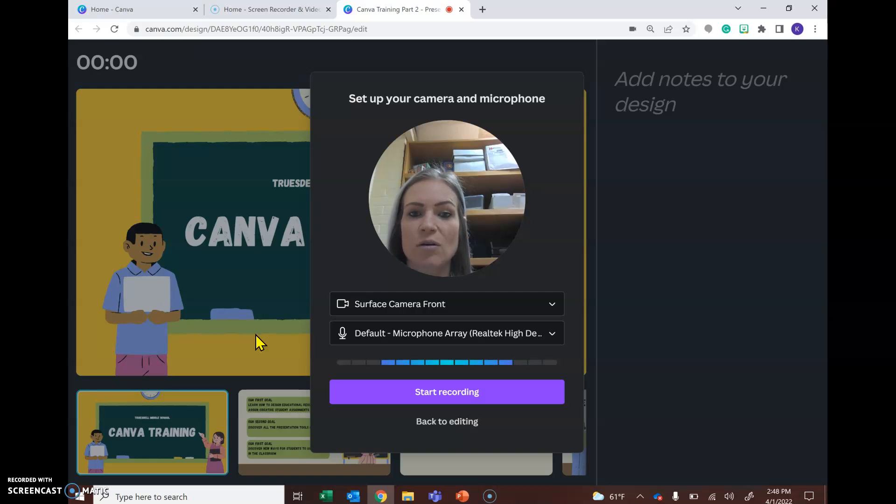
{"action": "left_click", "coordinate": [449, 423]}
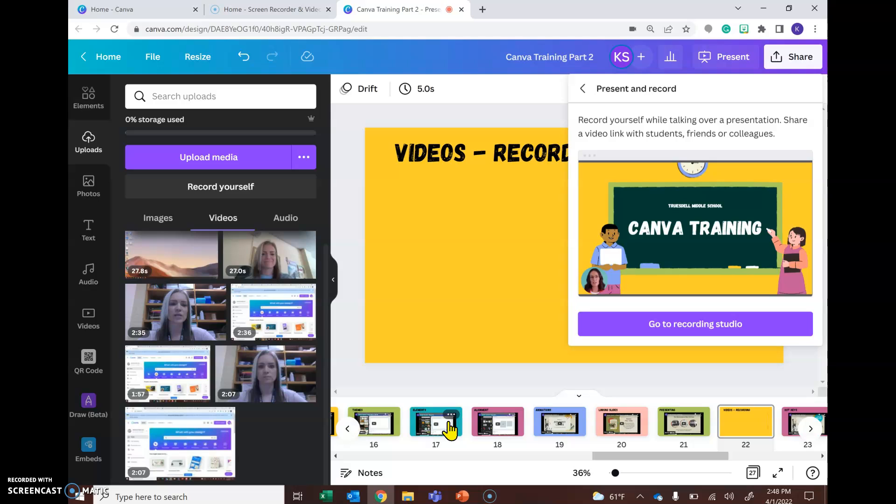